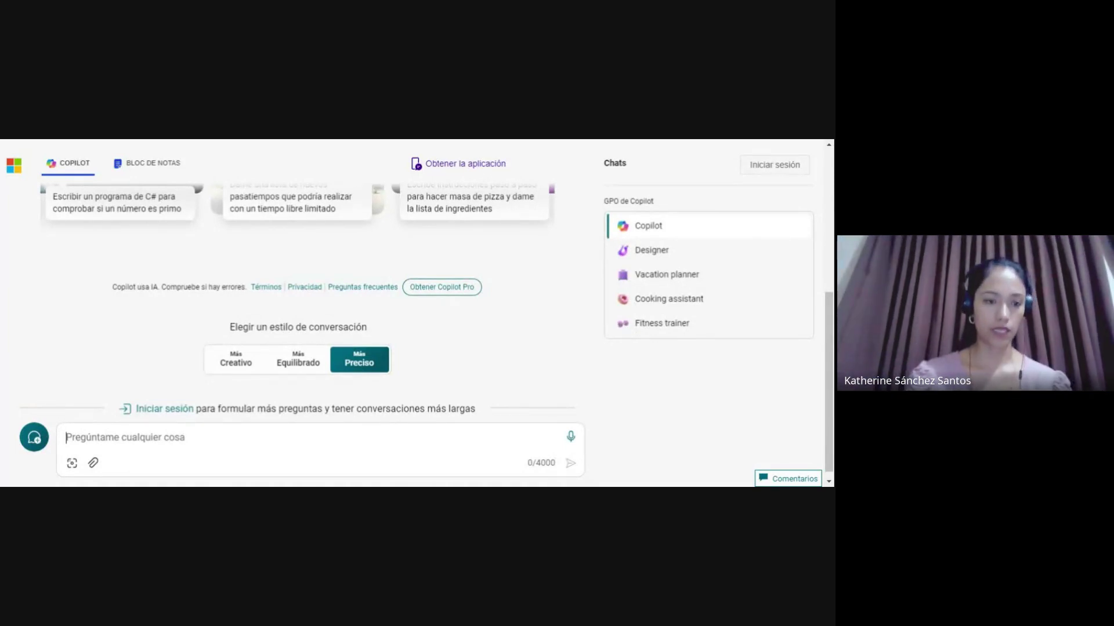
Send the prompt "Brindame 10 ideas de contenido para redes sociales."
{"action": "type", "text": "BR"}
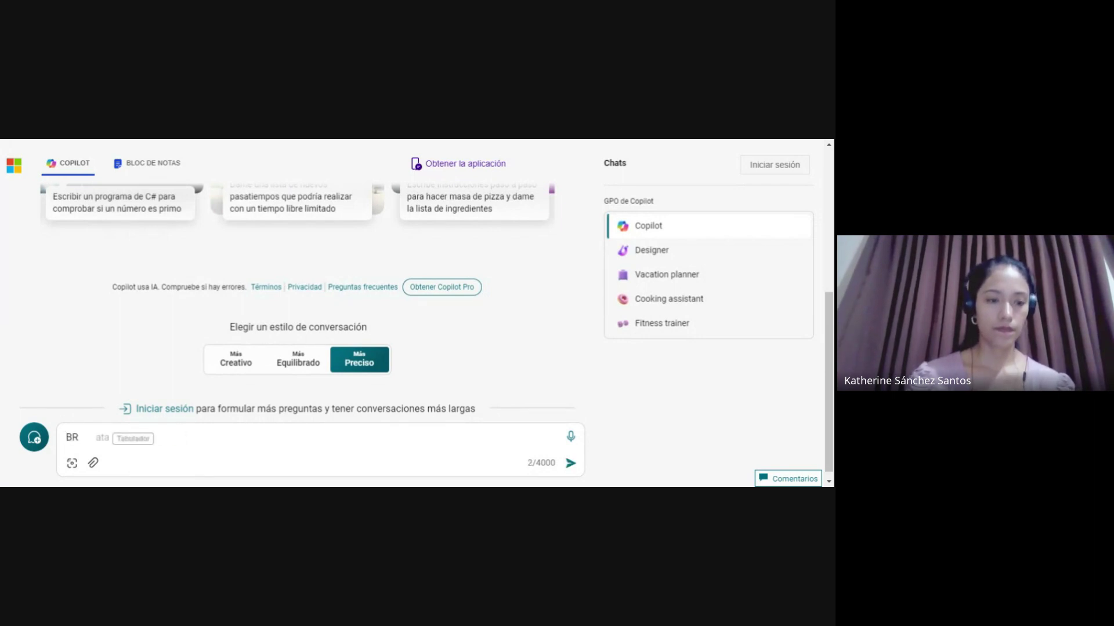
{"action": "key", "text": "BackSpace"}
{"action": "type", "text": "rindae"}
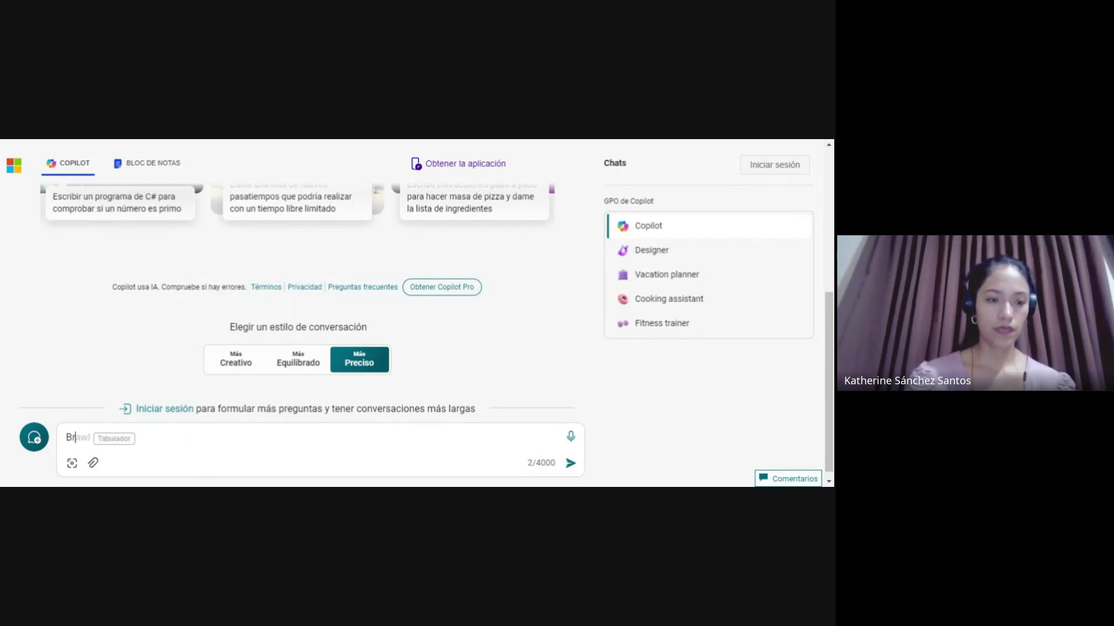
{"action": "key", "text": "BackSpace"}
{"action": "key", "text": "BackSpace"}
{"action": "type", "text": "me "}
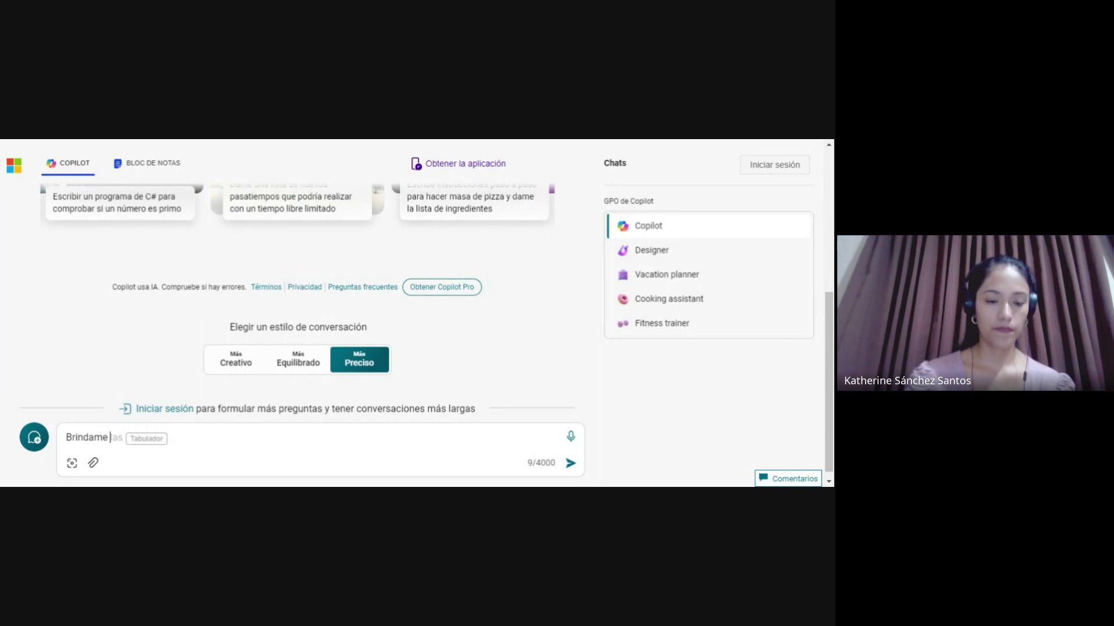
{"action": "type", "text": "10 ideas de contenido ap"}
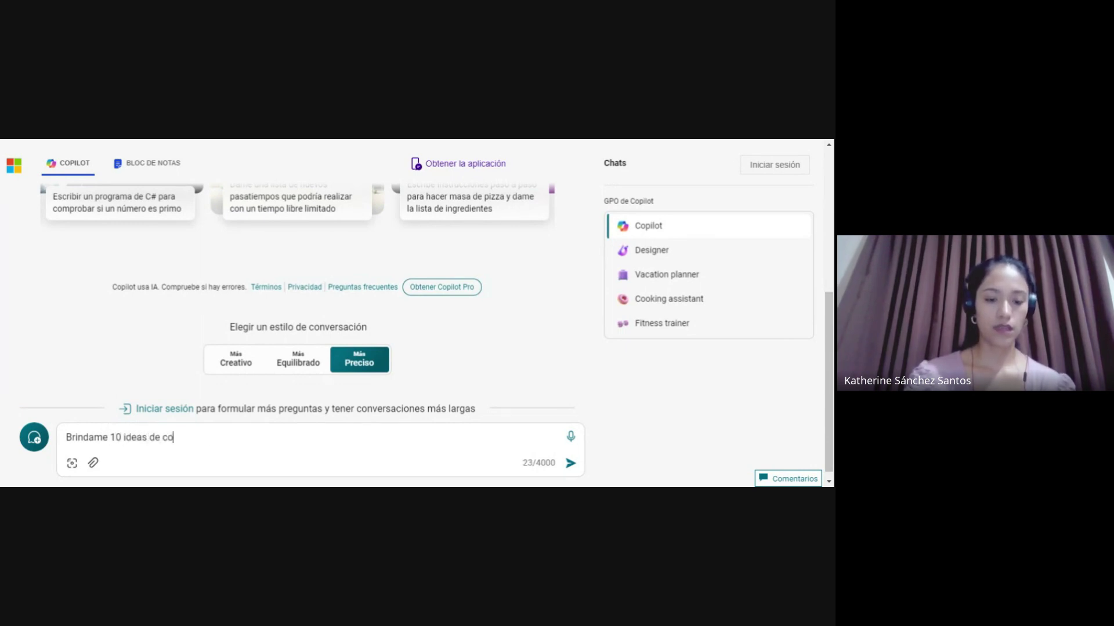
{"action": "key", "text": "BackSpace"}
{"action": "key", "text": "BackSpace"}
{"action": "key", "text": "BackSpace"}
{"action": "key", "text": "BackSpace"}
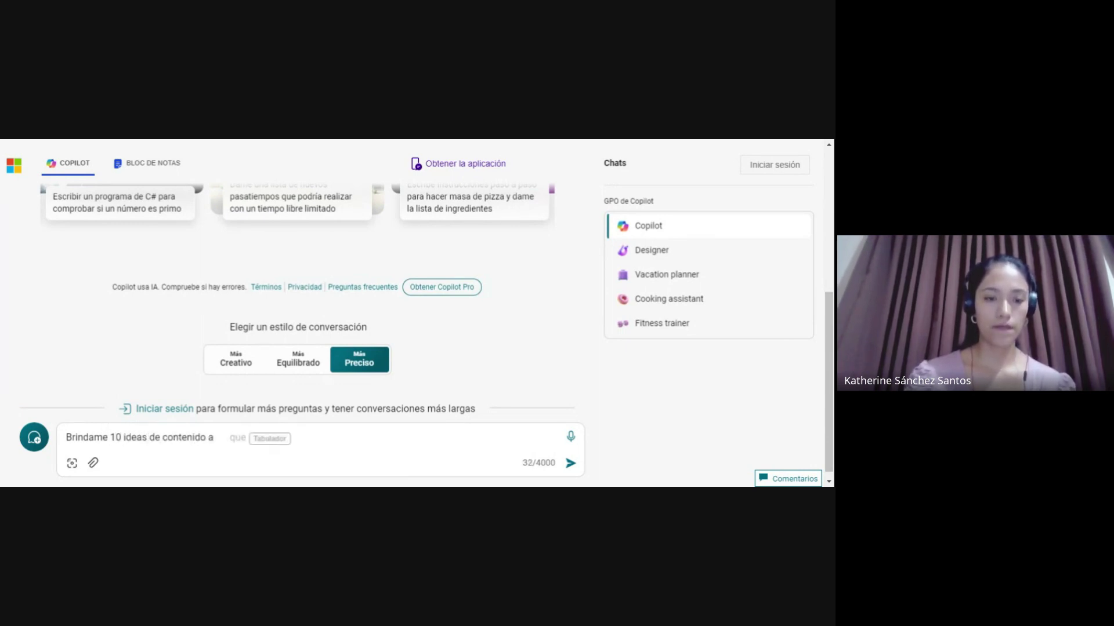
{"action": "type", "text": "para red"}
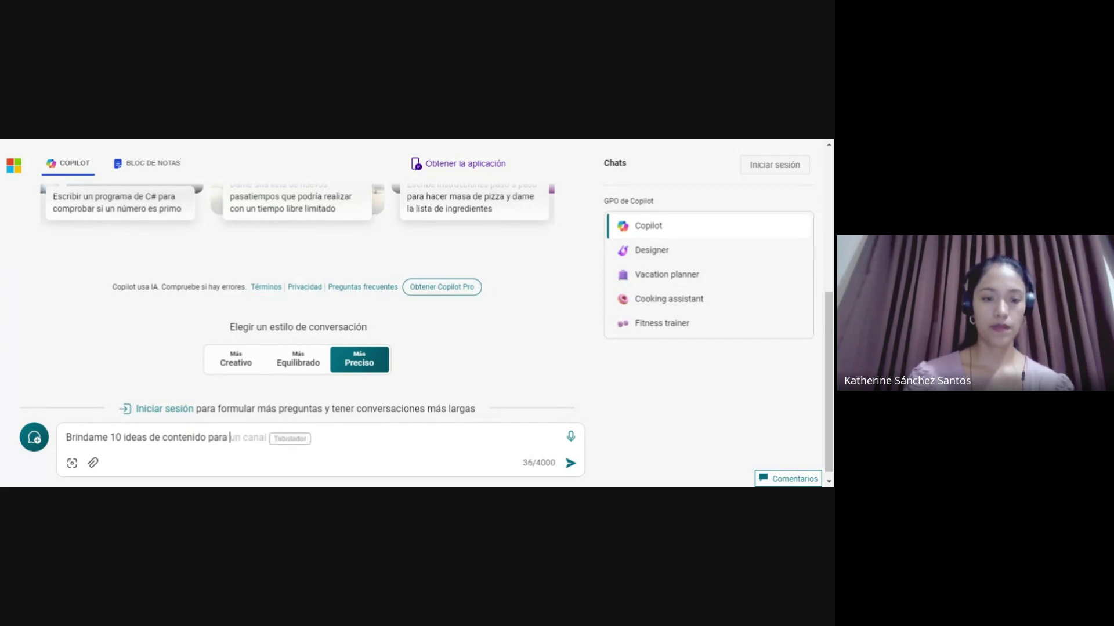
{"action": "type", "text": "es soc"}
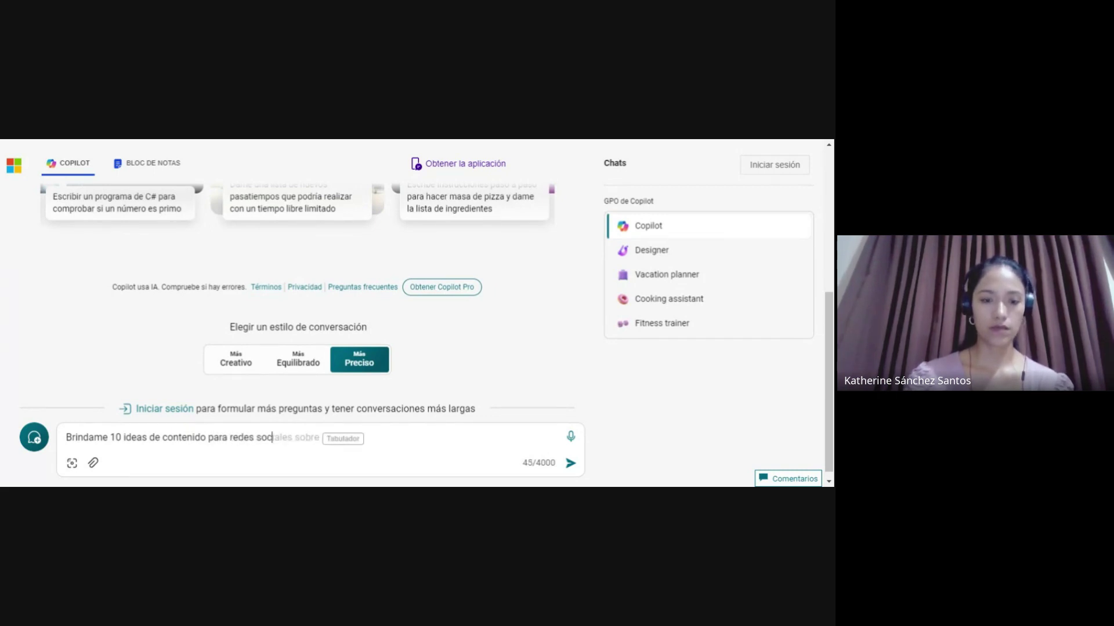
{"action": "type", "text": "ailiales."}
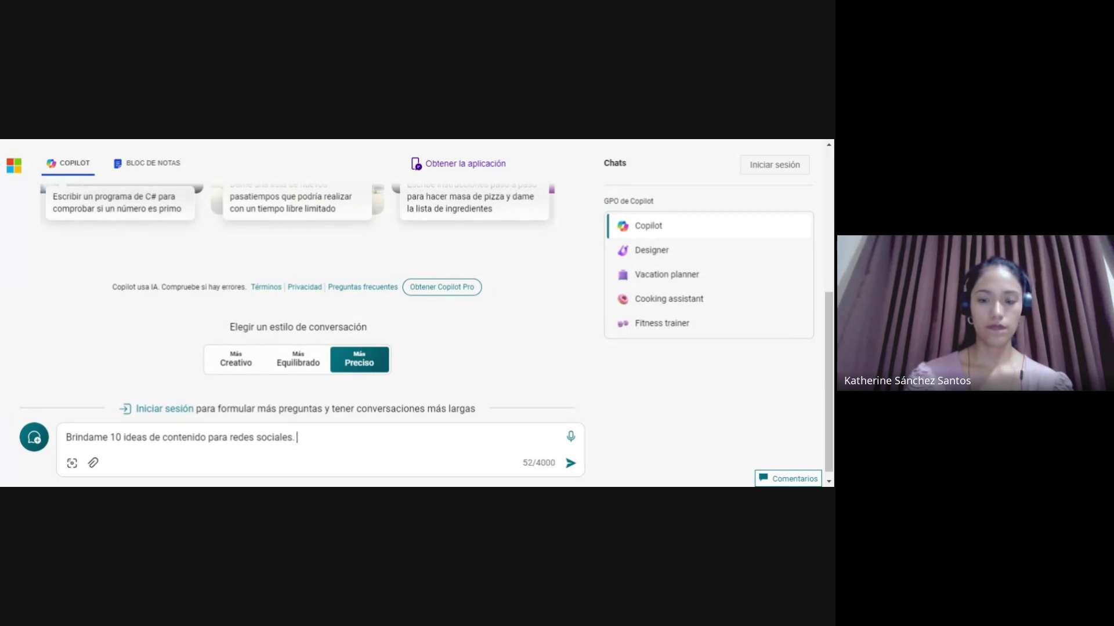
{"action": "key", "text": "Return"}
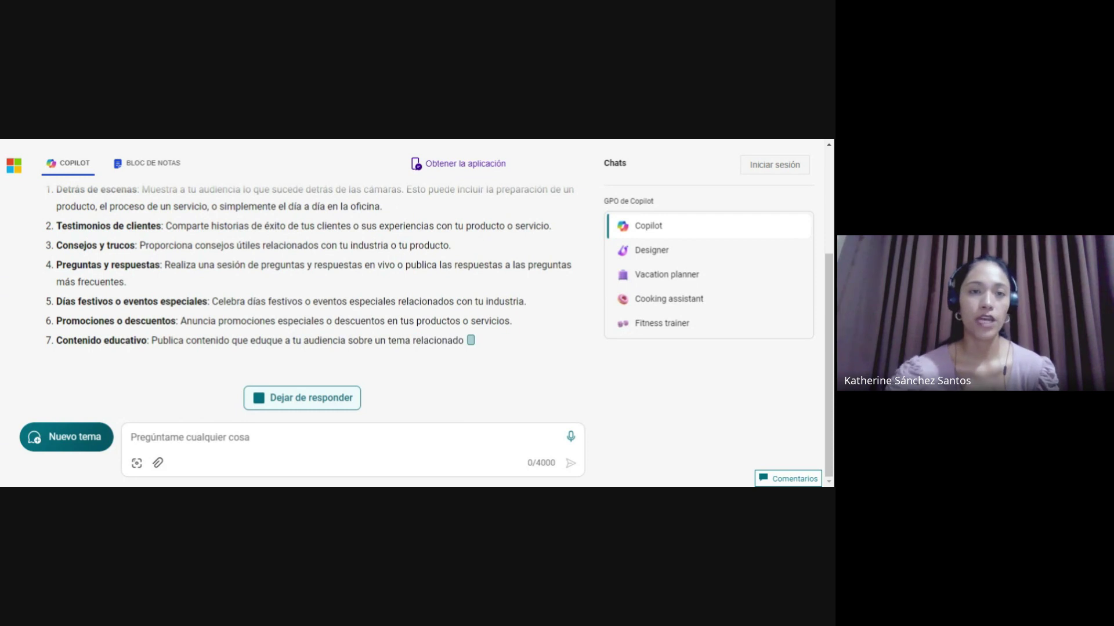
Read through the generated social media content ideas and check the prompt tips slide
{"action": "scroll", "coordinate": [366, 262], "scroll_direction": "up", "scroll_amount": 3}
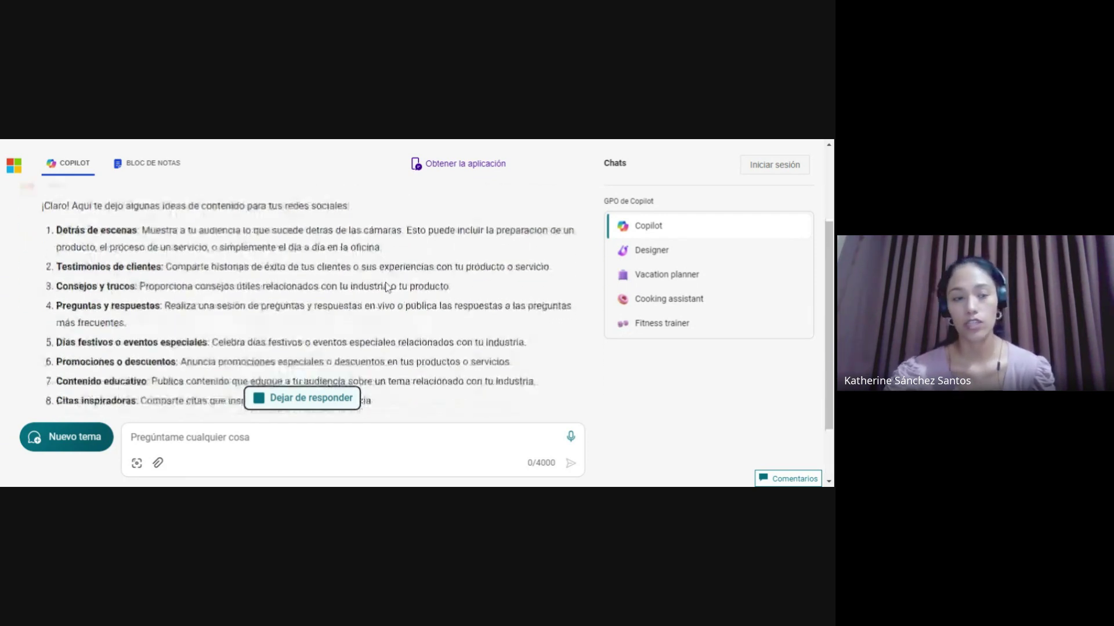
{"action": "scroll", "coordinate": [387, 288], "scroll_direction": "up", "scroll_amount": 3}
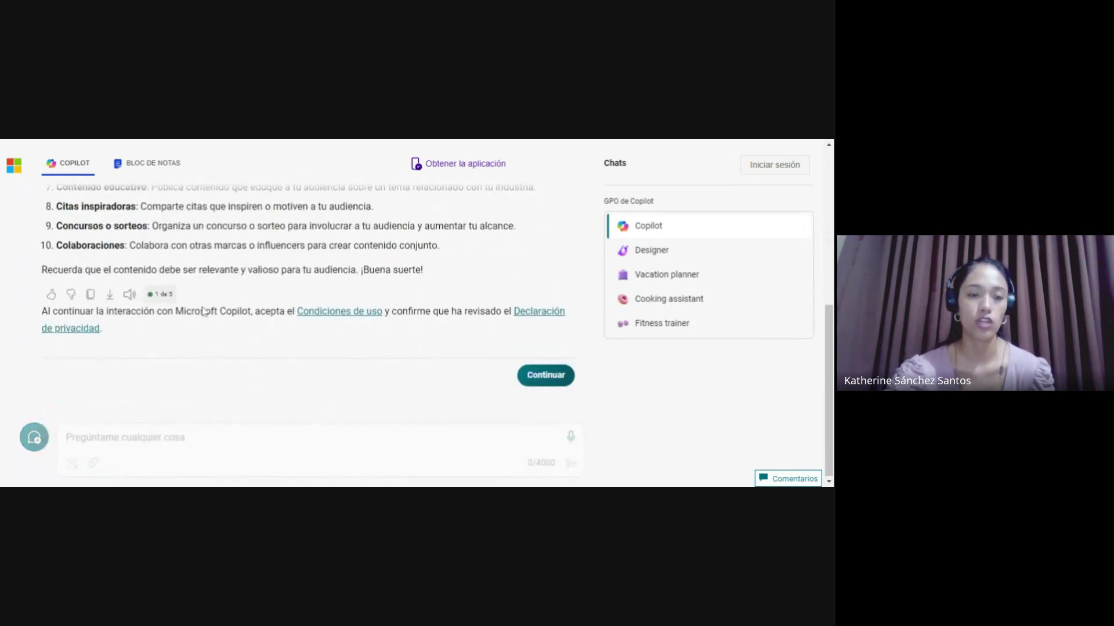
{"action": "scroll", "coordinate": [378, 323], "scroll_direction": "up", "scroll_amount": 3}
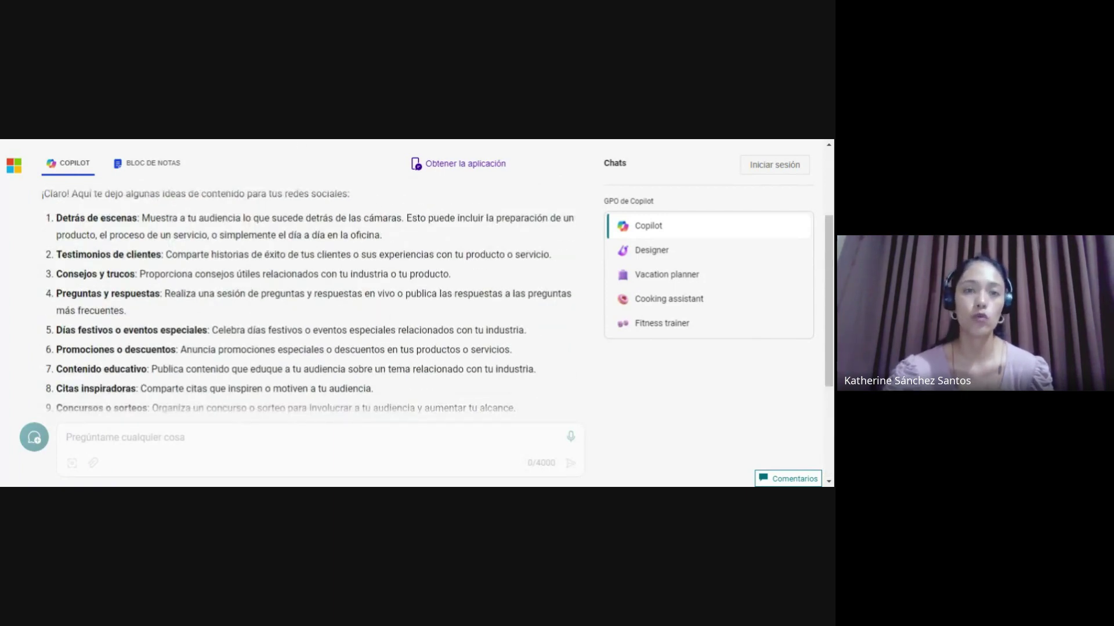
{"action": "key", "text": "alt+Tab"}
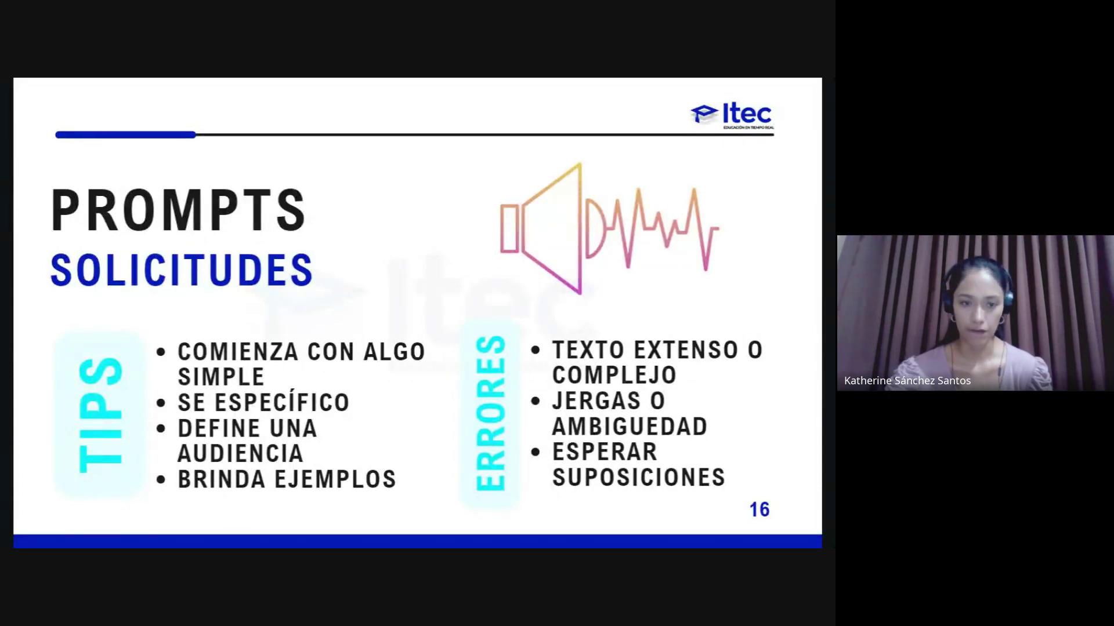
{"action": "key", "text": "alt+Tab"}
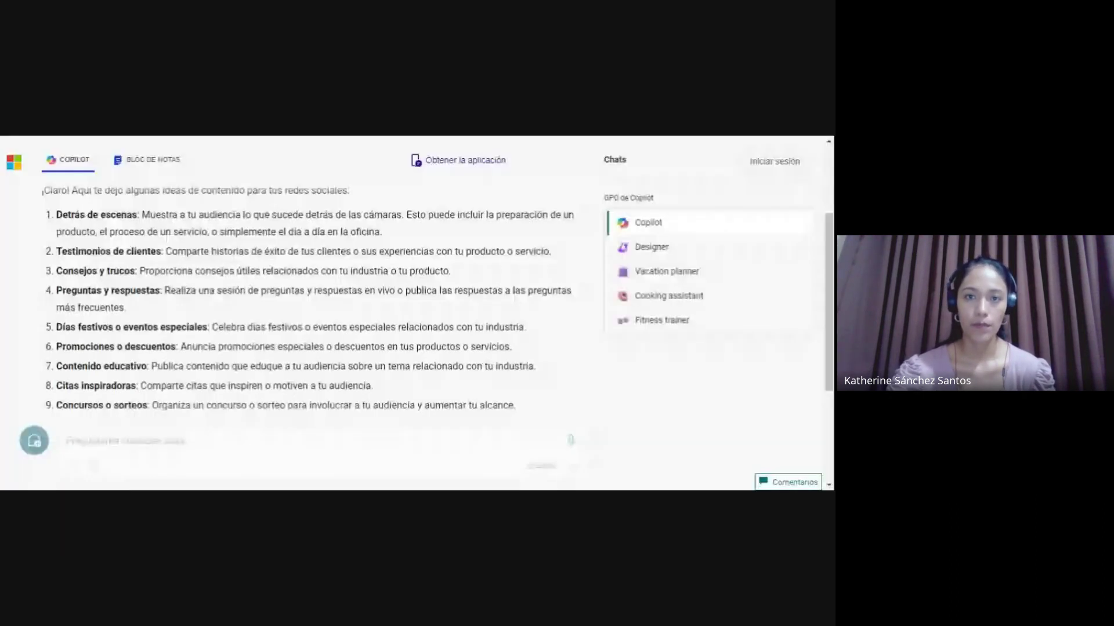
Copy the sent prompt and, after accepting the terms of use, paste it into a new message
{"action": "scroll", "coordinate": [182, 285], "scroll_direction": "up", "scroll_amount": 2}
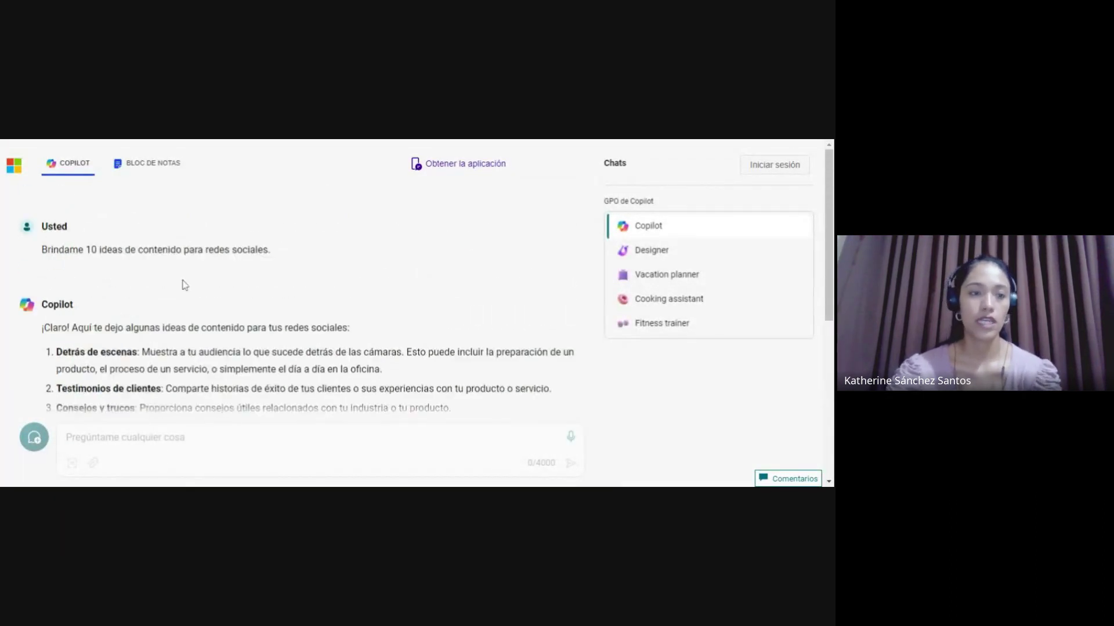
{"action": "left_click_drag", "start_coordinate": [42, 250], "coordinate": [283, 265]}
{"action": "key", "text": "ctrl+c"}
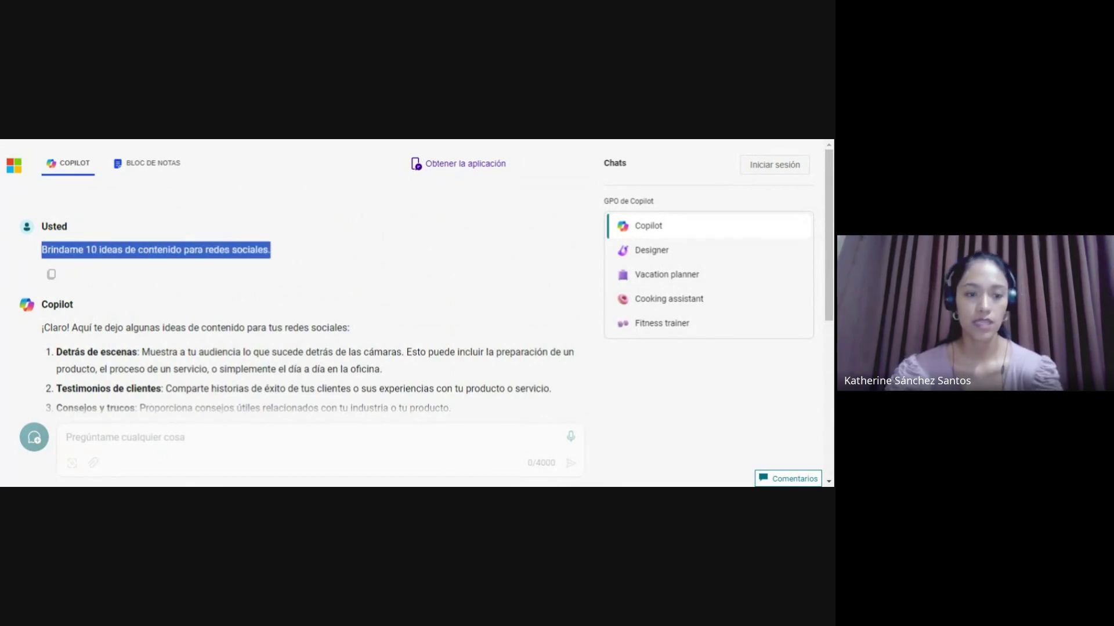
{"action": "left_click", "coordinate": [112, 462]}
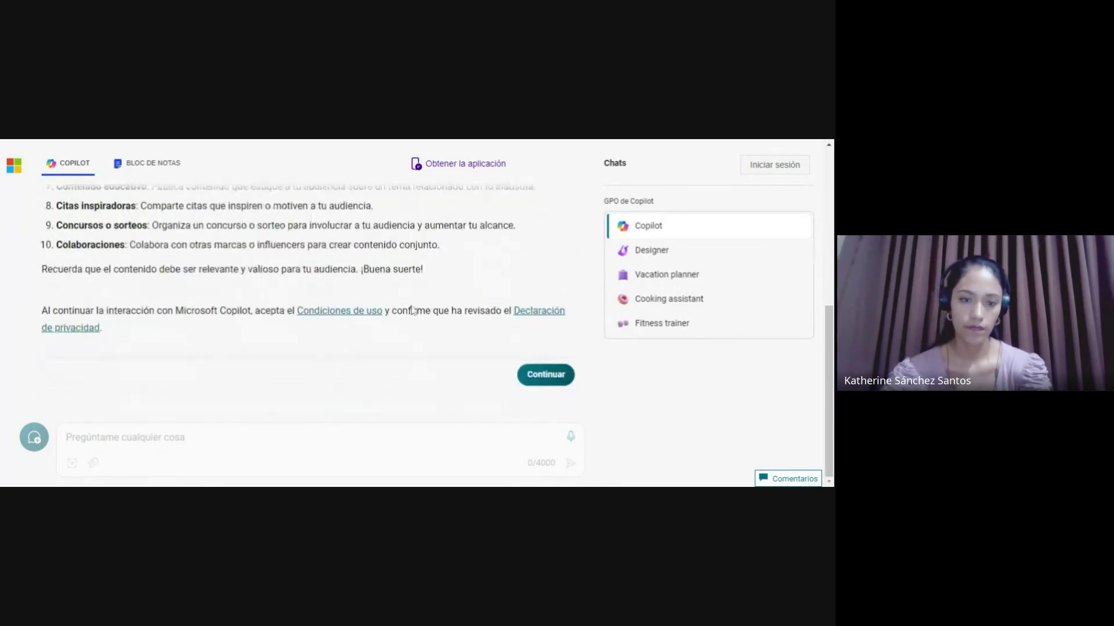
{"action": "left_click", "coordinate": [550, 377]}
{"action": "left_click", "coordinate": [199, 434]}
{"action": "key", "text": "ctrl+v"}
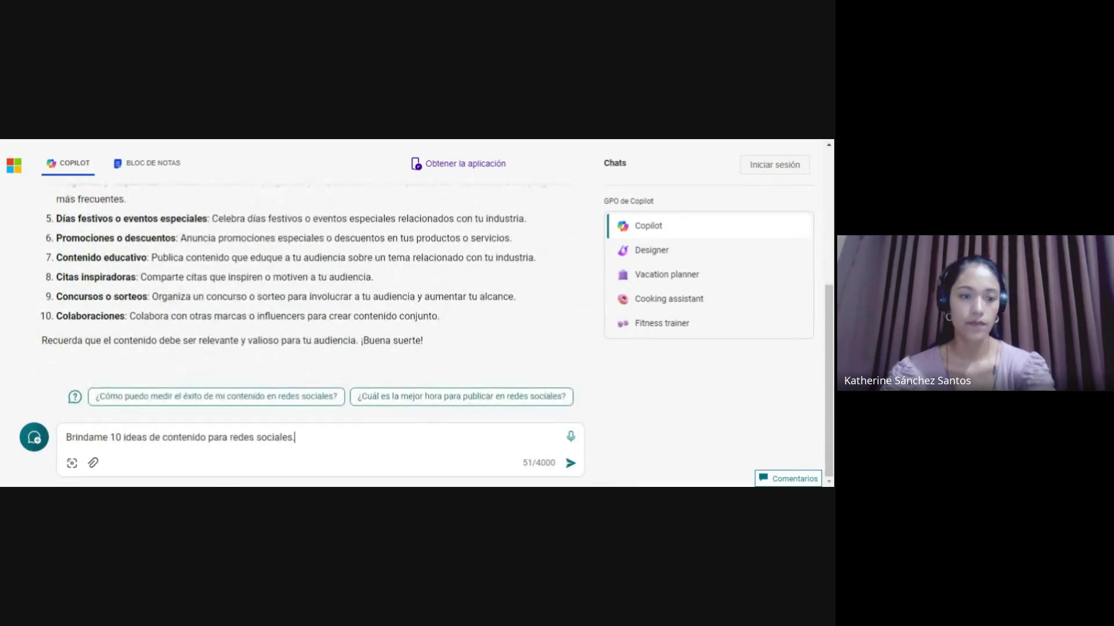
Extend the pasted prompt with "para una tienda que vende accesorios para mujeres entre los 25 y 35 años." and send it
{"action": "type", "text": "para u"}
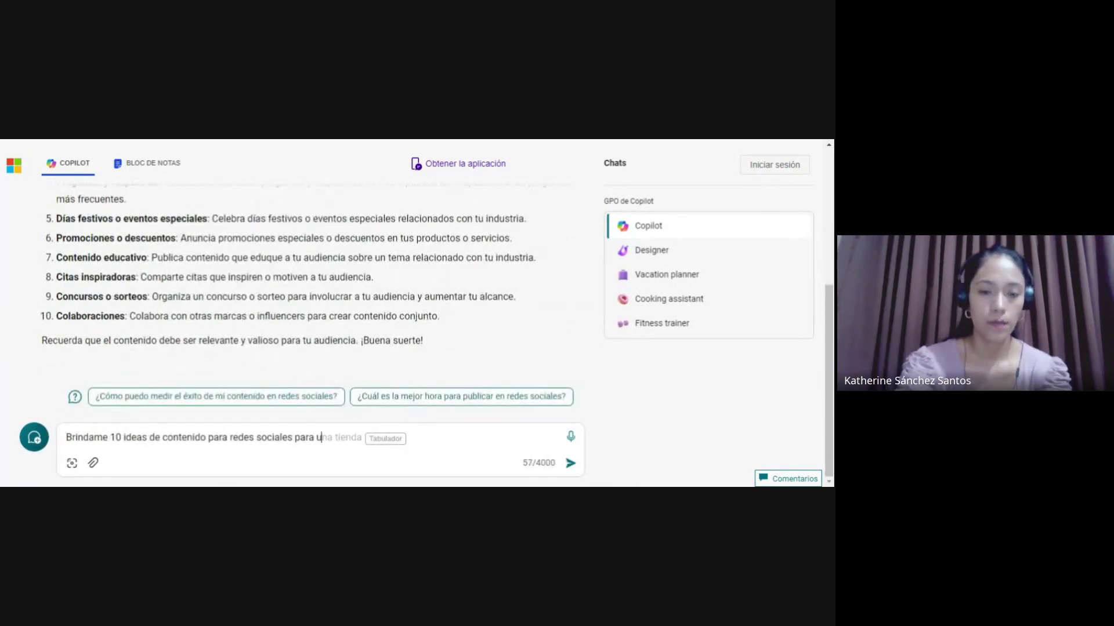
{"action": "type", "text": "na tienda q"}
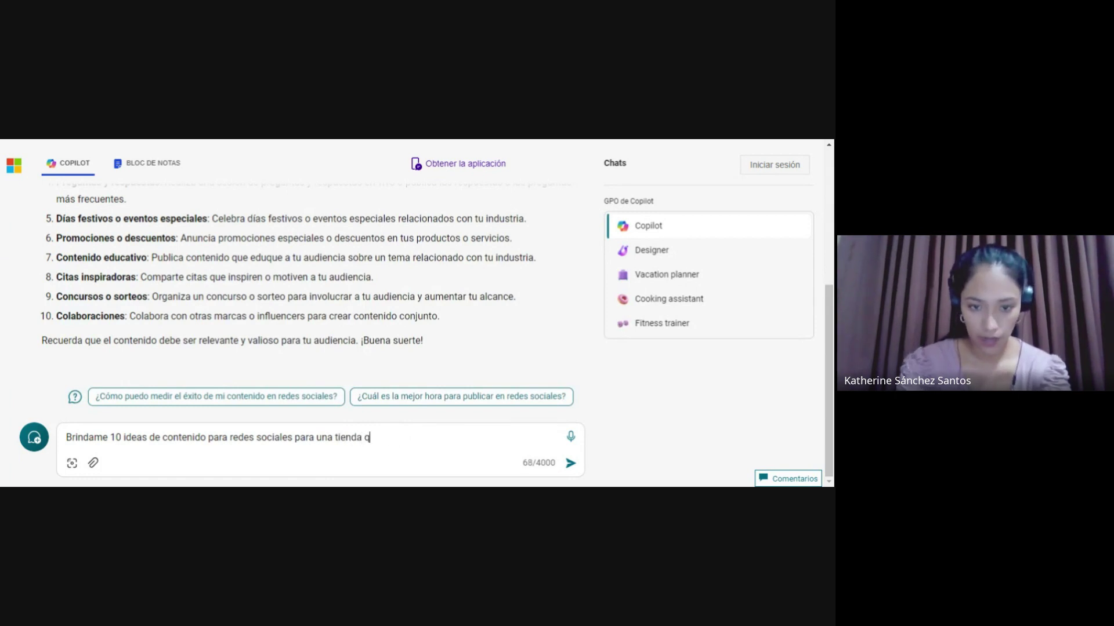
{"action": "type", "text": "uede r"}
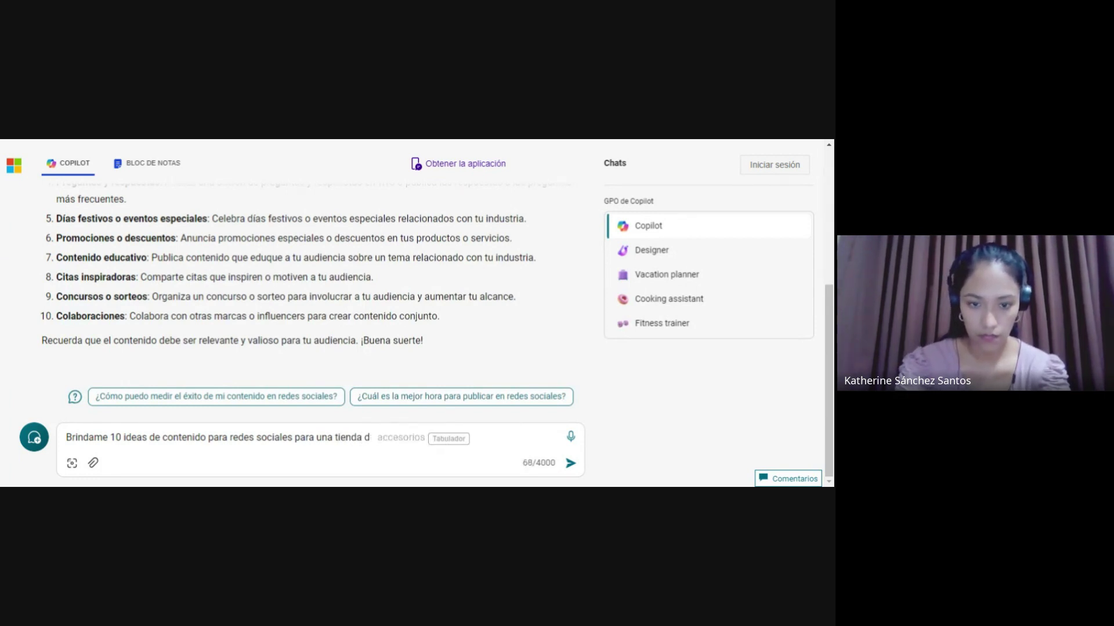
{"action": "key", "text": "BackSpace"}
{"action": "type", "text": "que vende acc"}
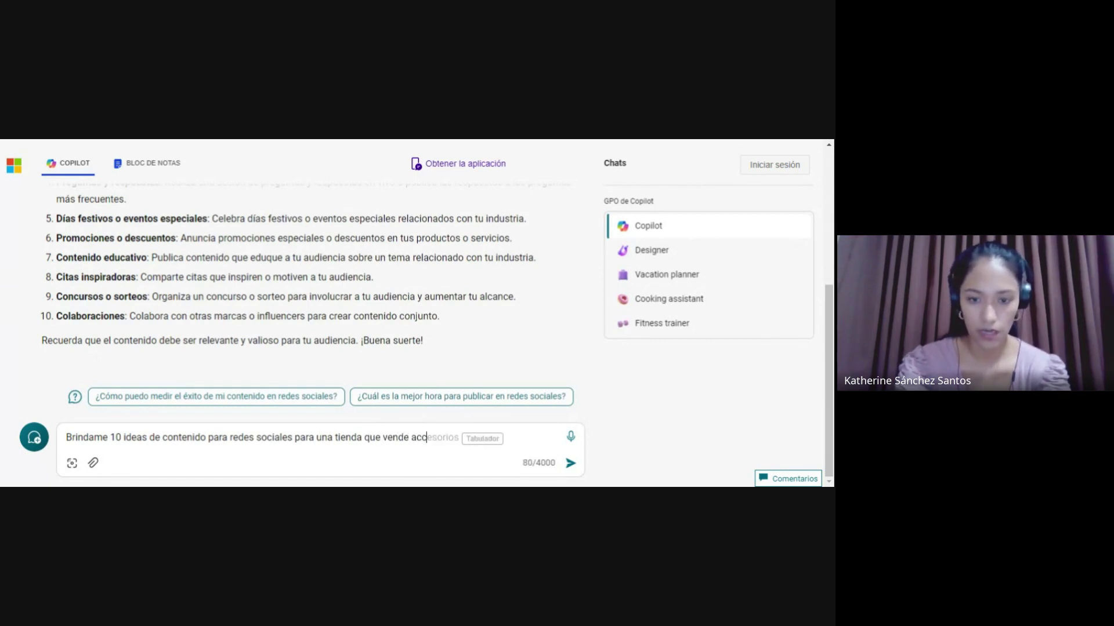
{"action": "type", "text": "esior"}
{"action": "type", "text": "ori"}
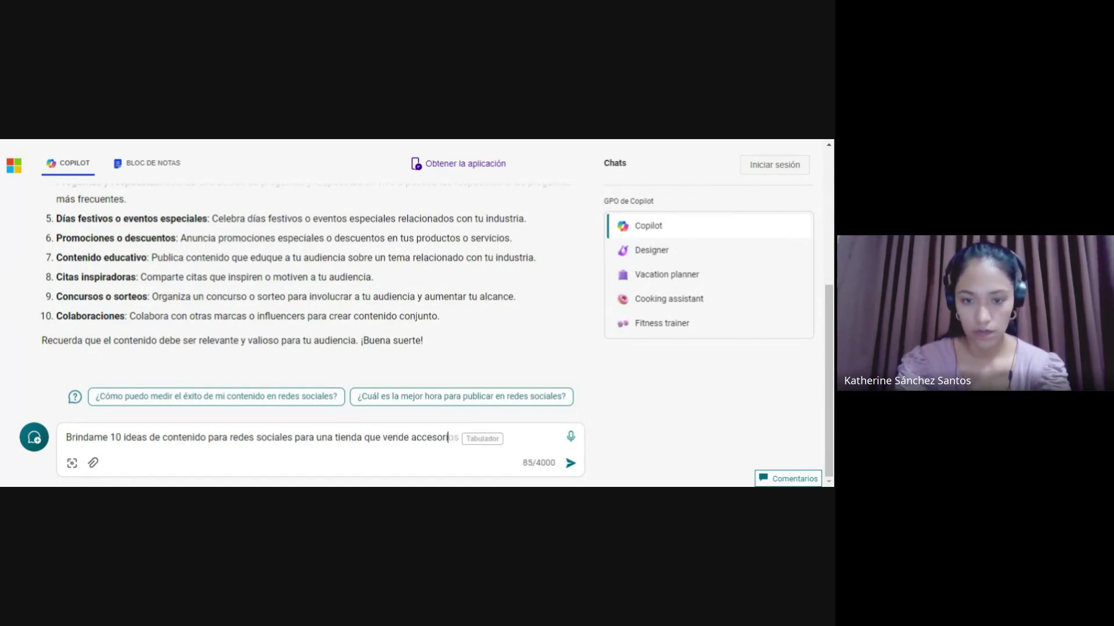
{"action": "type", "text": "os para mujeres "}
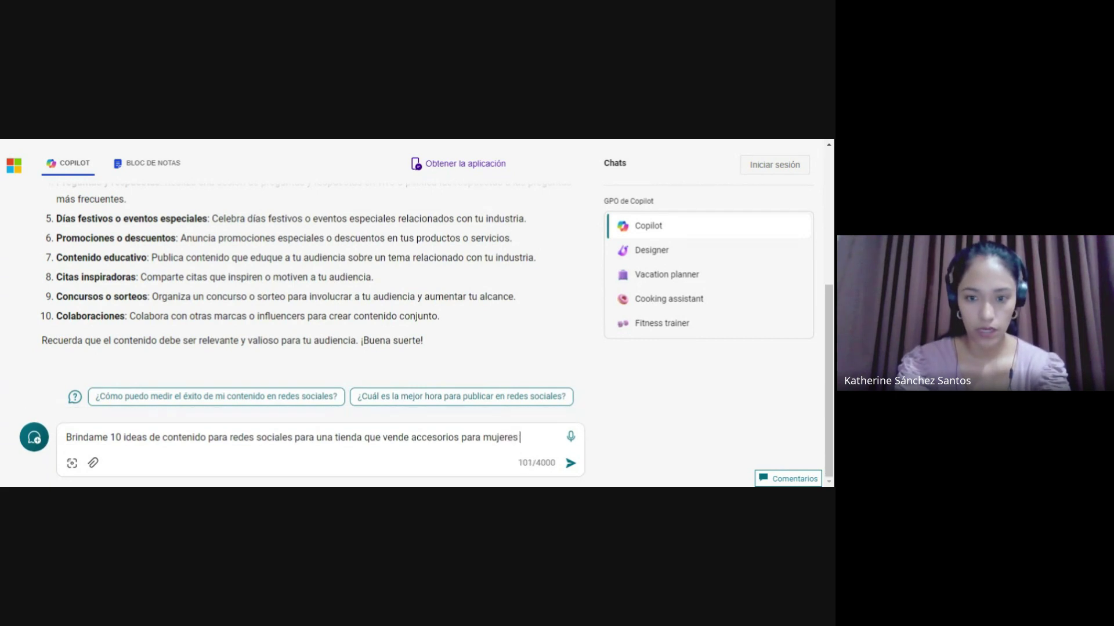
{"action": "type", "text": "entre los 25"}
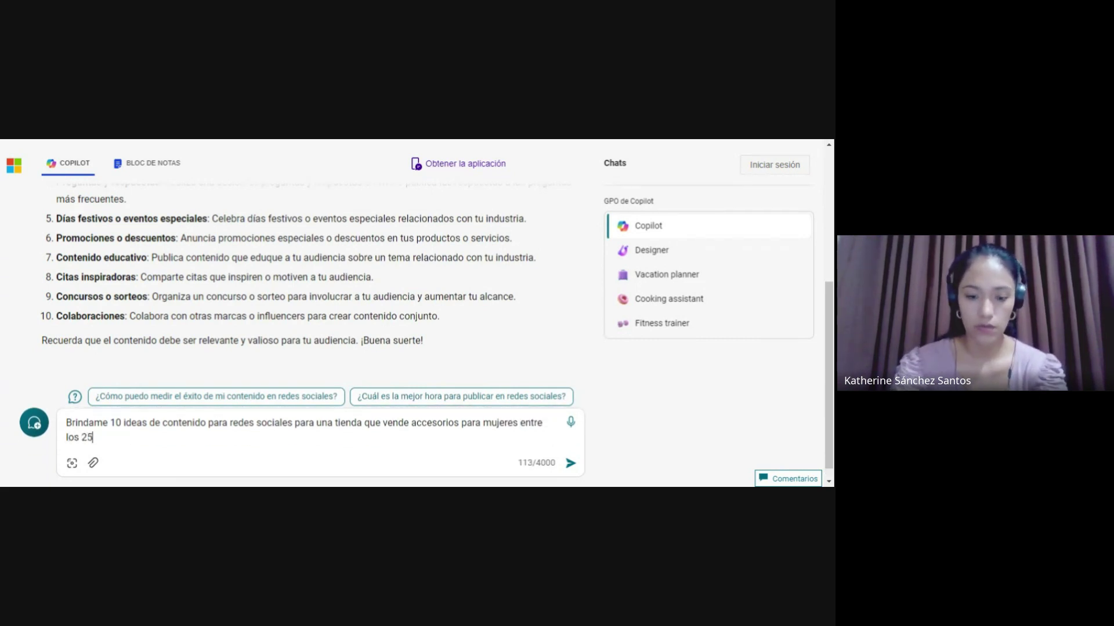
{"action": "type", "text": " y 35 años"}
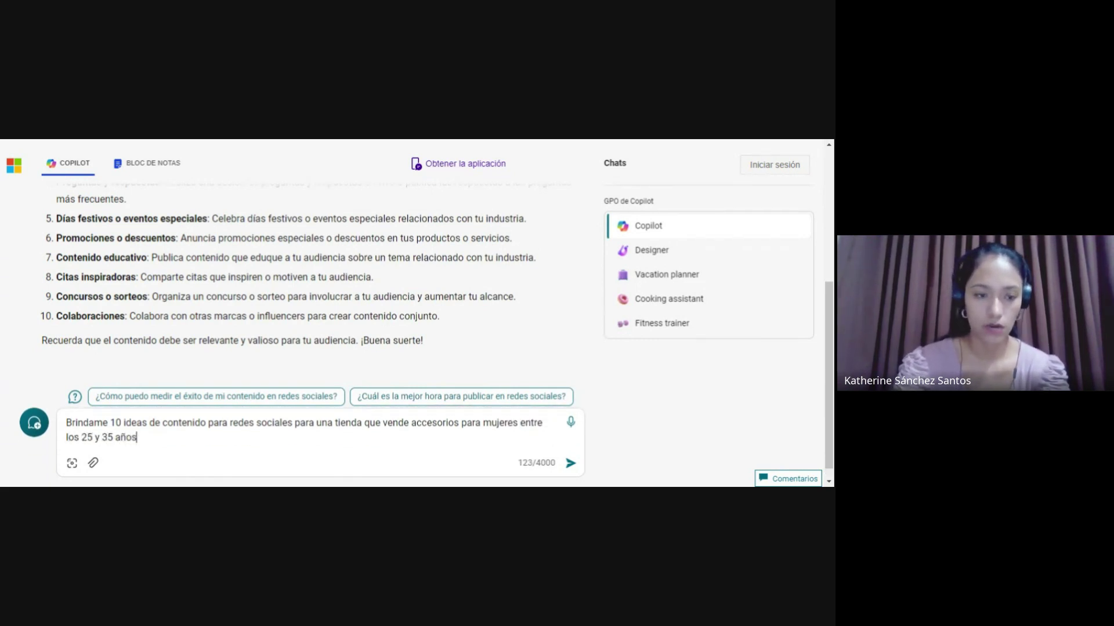
{"action": "type", "text": "."}
{"action": "key", "text": "Return"}
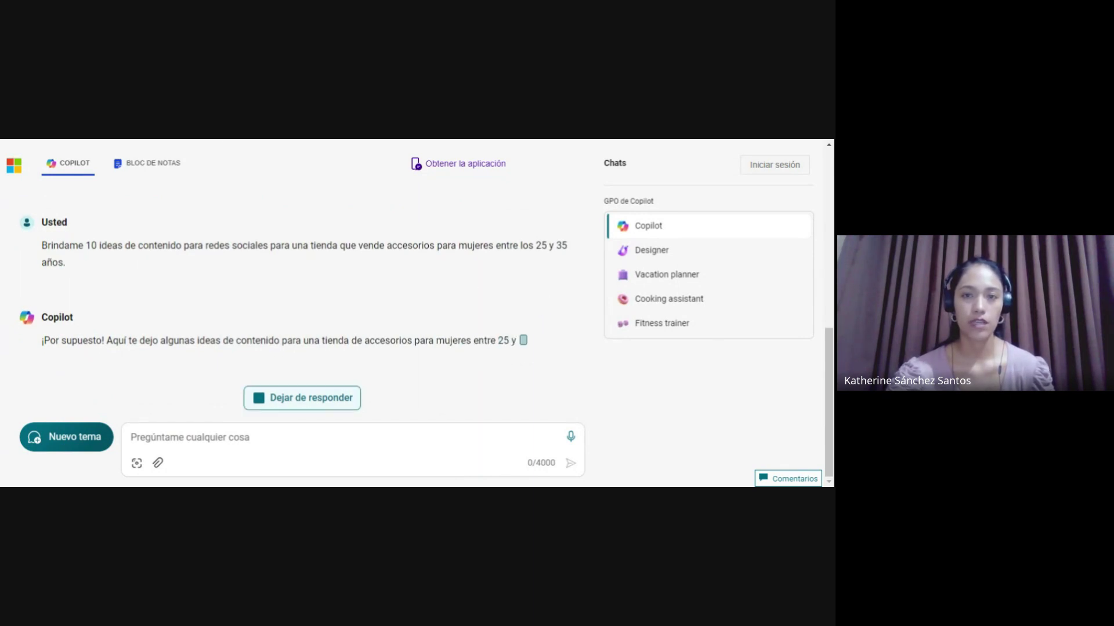
Compare the refined prompt's store and audience details with the prompt tips slide, highlighting each part, and review the incoming answer
{"action": "key", "text": "alt+Tab"}
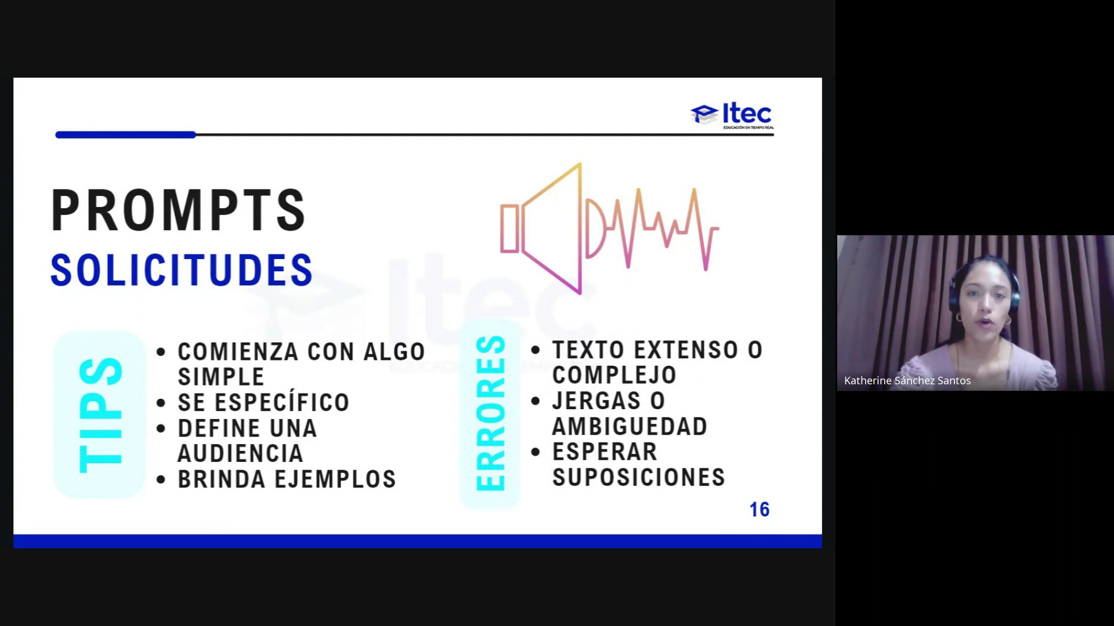
{"action": "key", "text": "alt+Tab"}
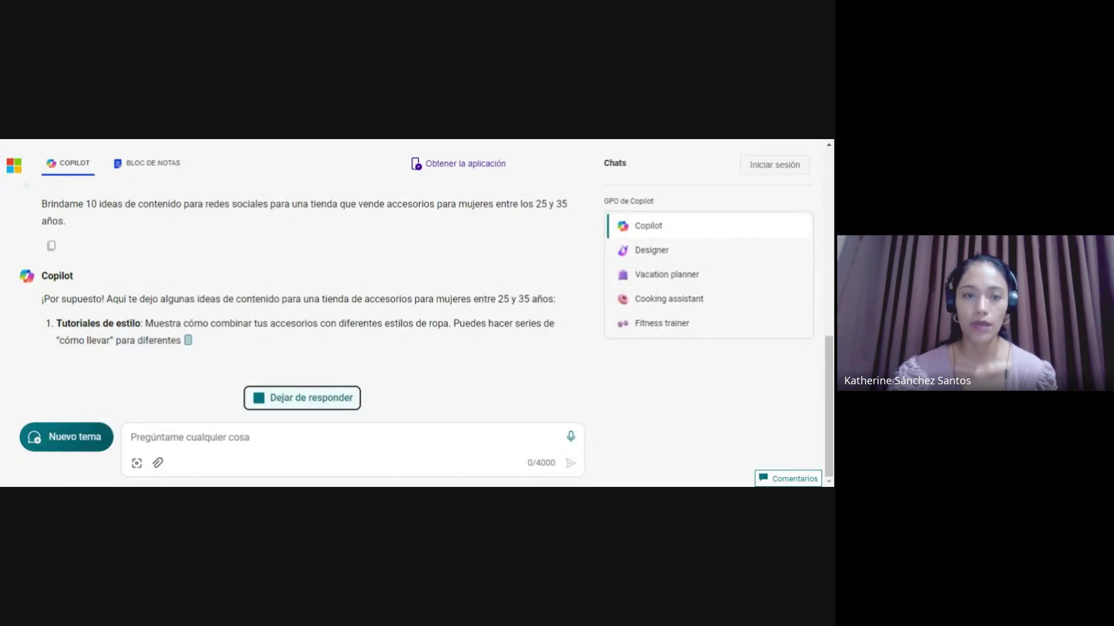
{"action": "left_click_drag", "start_coordinate": [137, 204], "coordinate": [429, 204]}
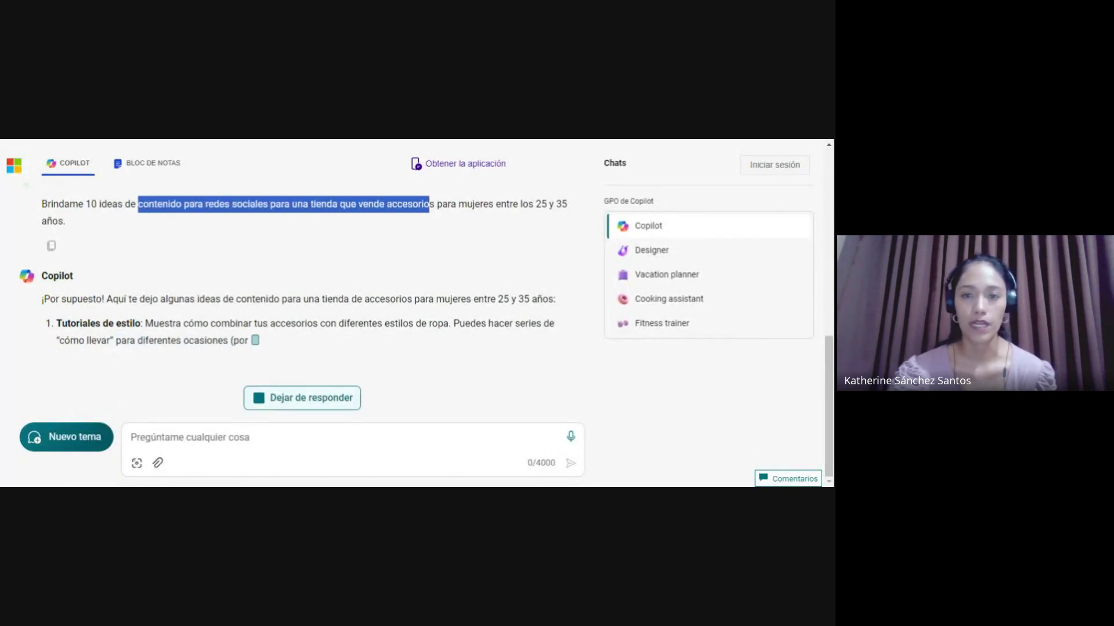
{"action": "left_click", "coordinate": [455, 226]}
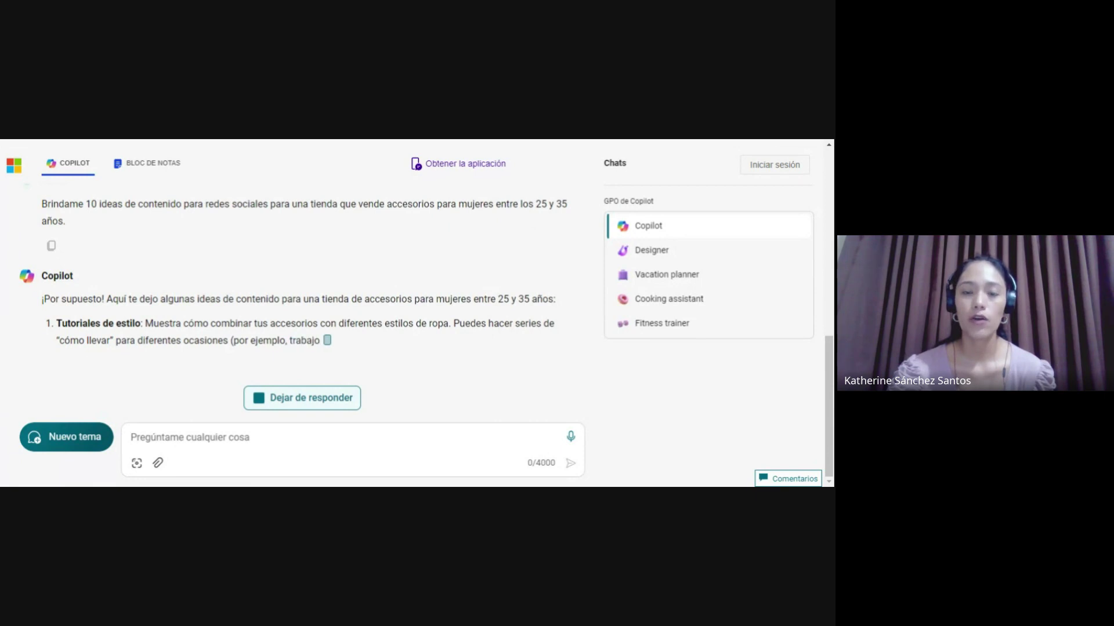
{"action": "left_click_drag", "start_coordinate": [458, 204], "coordinate": [234, 228]}
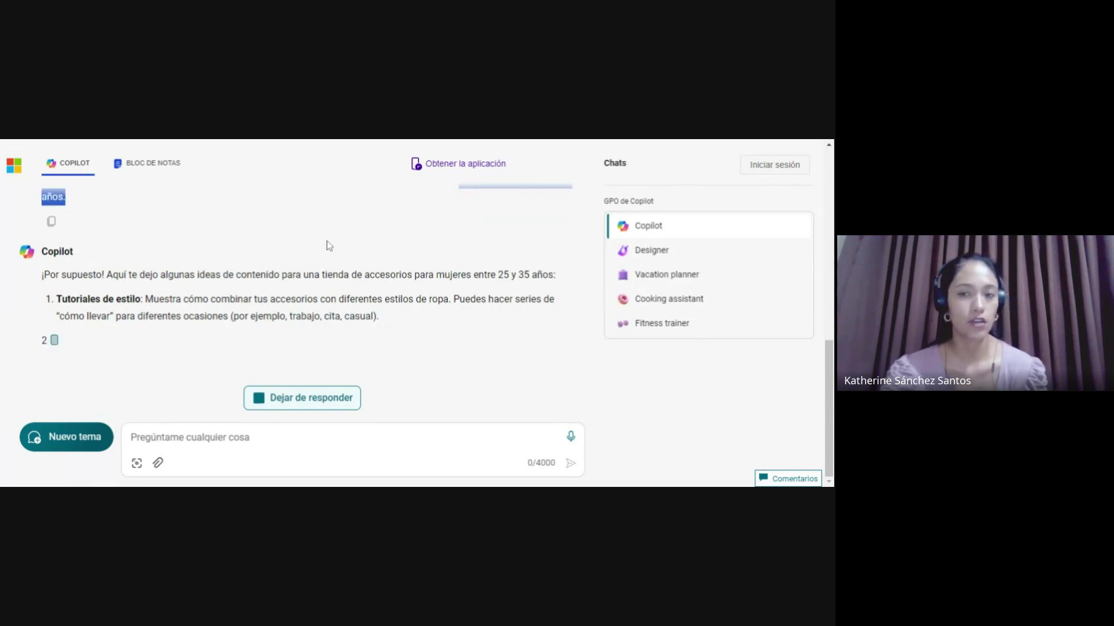
{"action": "scroll", "coordinate": [324, 237], "scroll_direction": "up", "scroll_amount": 1}
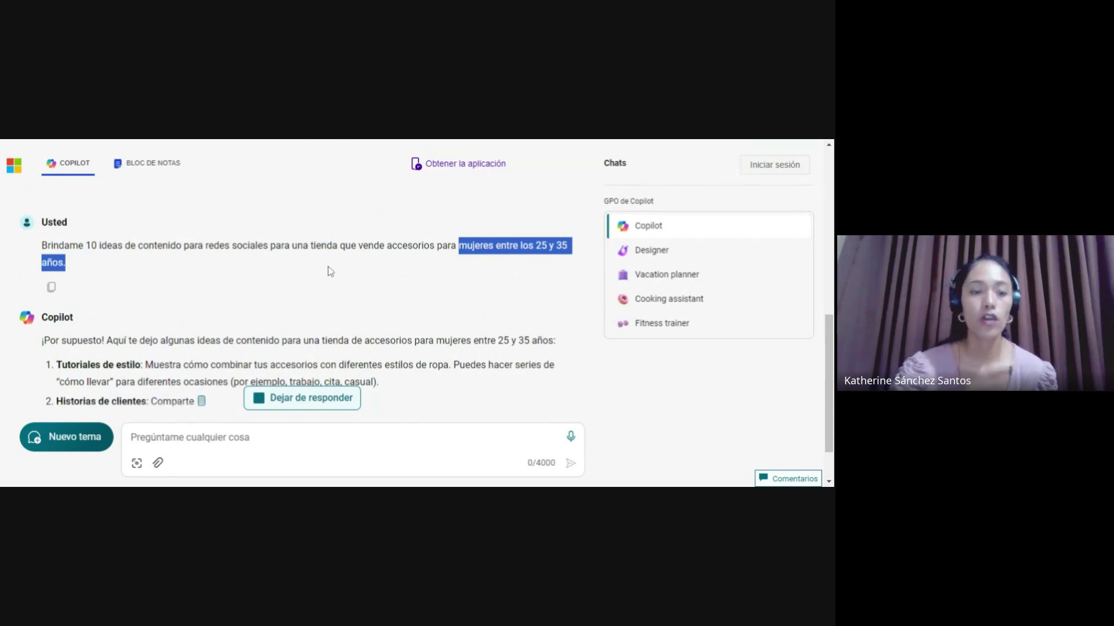
{"action": "scroll", "coordinate": [328, 267], "scroll_direction": "down", "scroll_amount": 1}
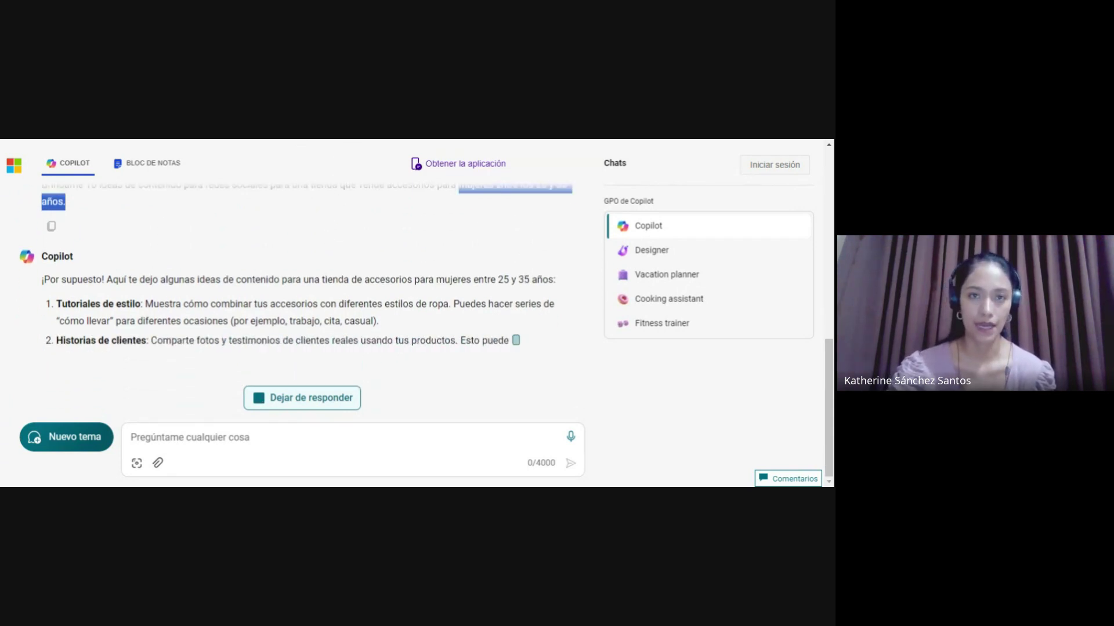
{"action": "key", "text": "alt+Tab"}
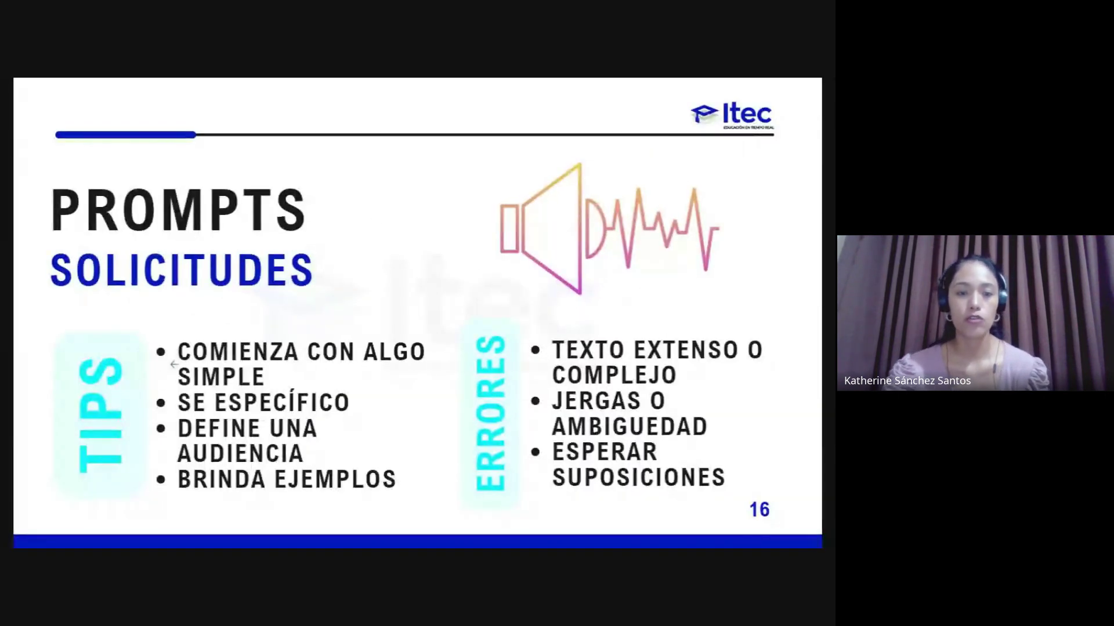